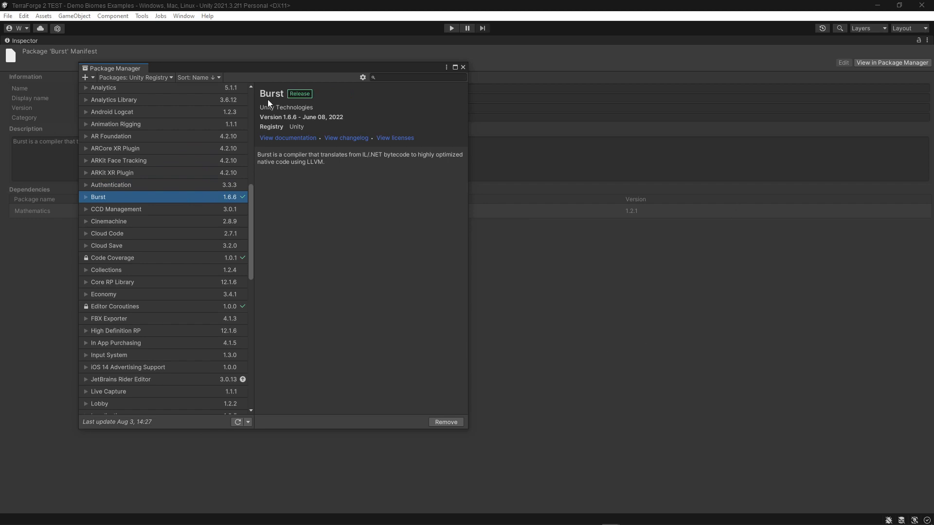
- Check the Burst, Mathematics and Post Processing packages in the Unity Registry package list
drag(249, 200, 249, 230)
click(162, 348)
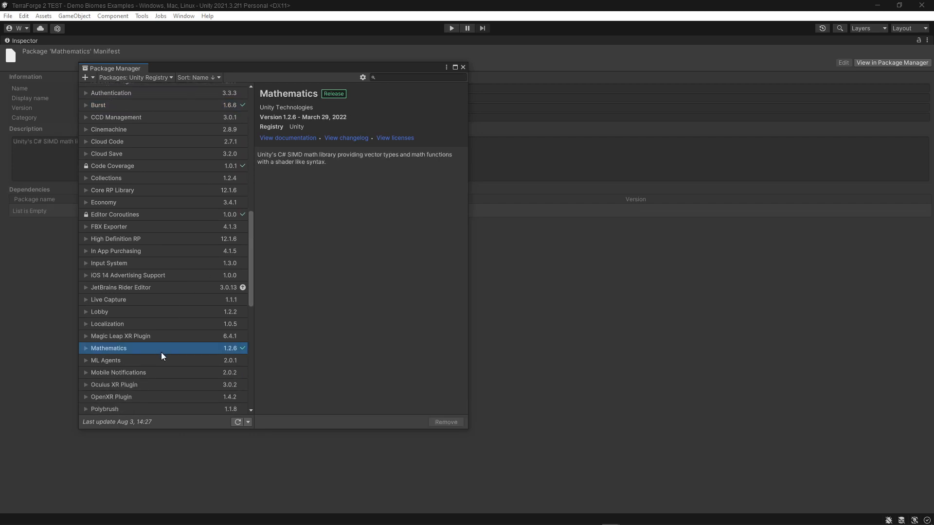
scroll(152, 395, down, 3)
click(127, 369)
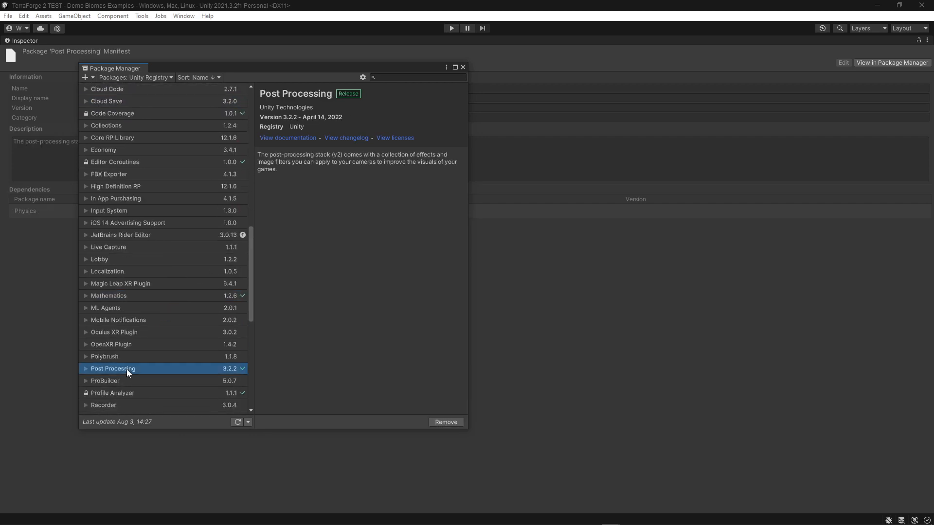
scroll(176, 251, up, 5)
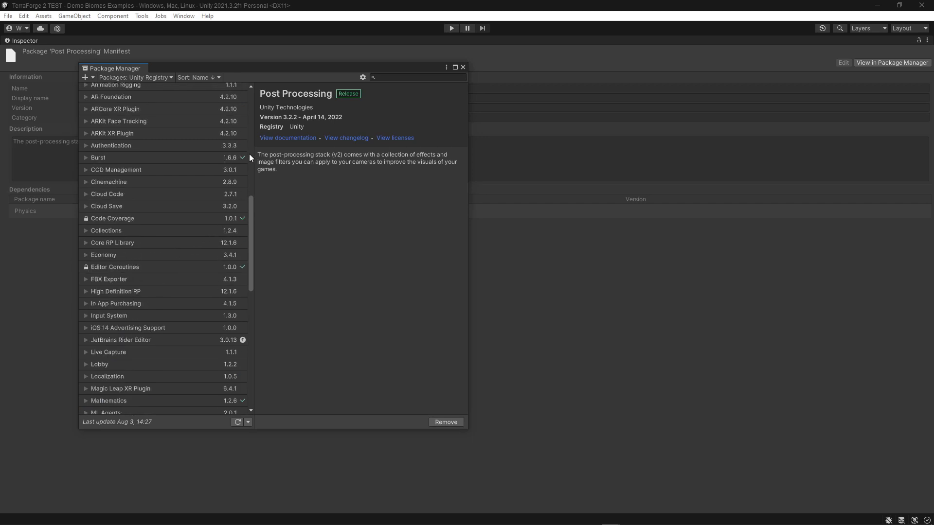
scroll(238, 326, down, 3)
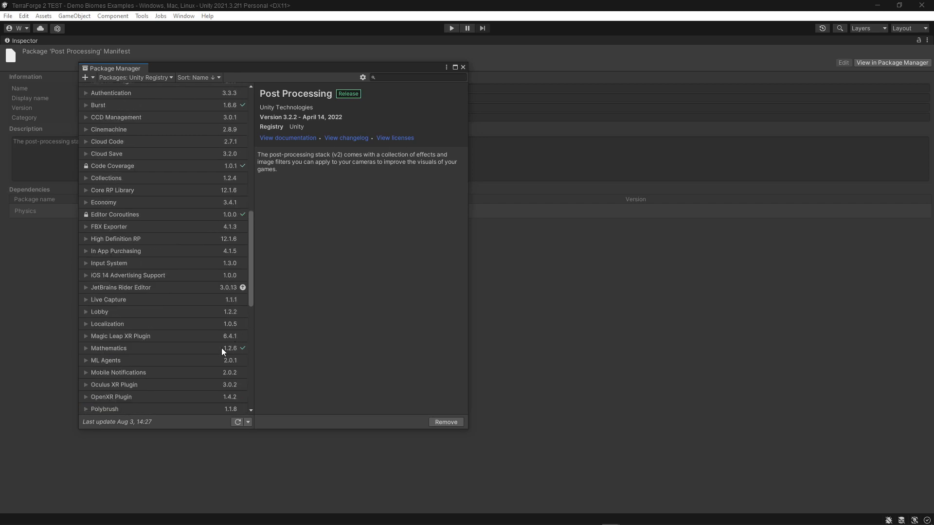
scroll(228, 355, down, 4)
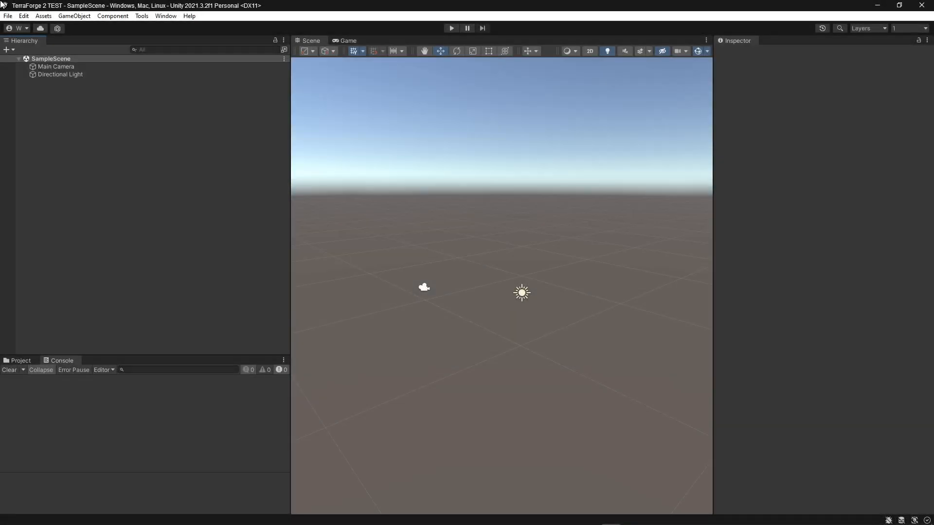
- Open the Package Manager and import the complete TerraForge 2 package into the project
click(165, 16)
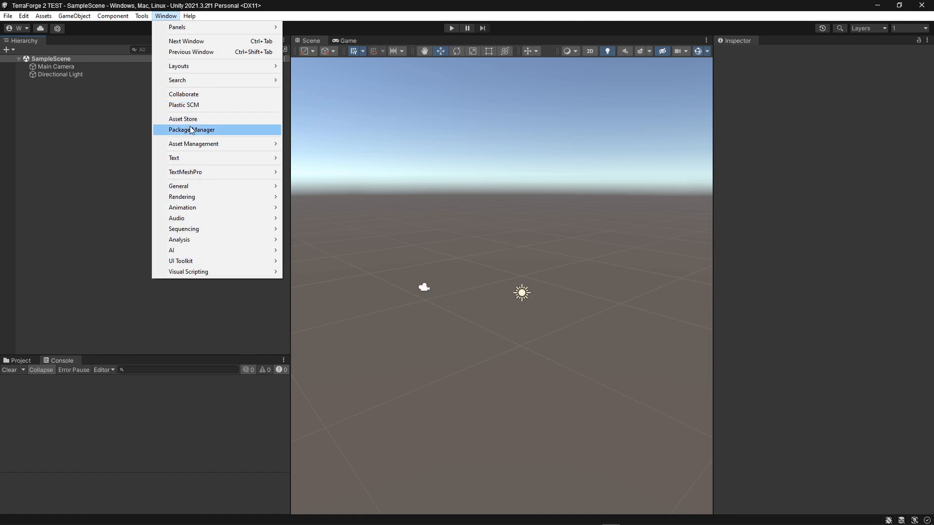
click(192, 130)
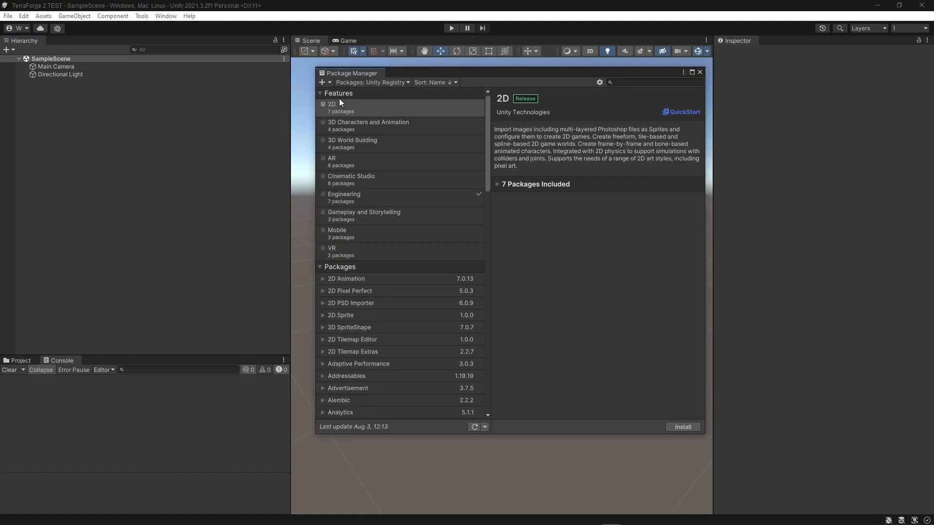
click(391, 82)
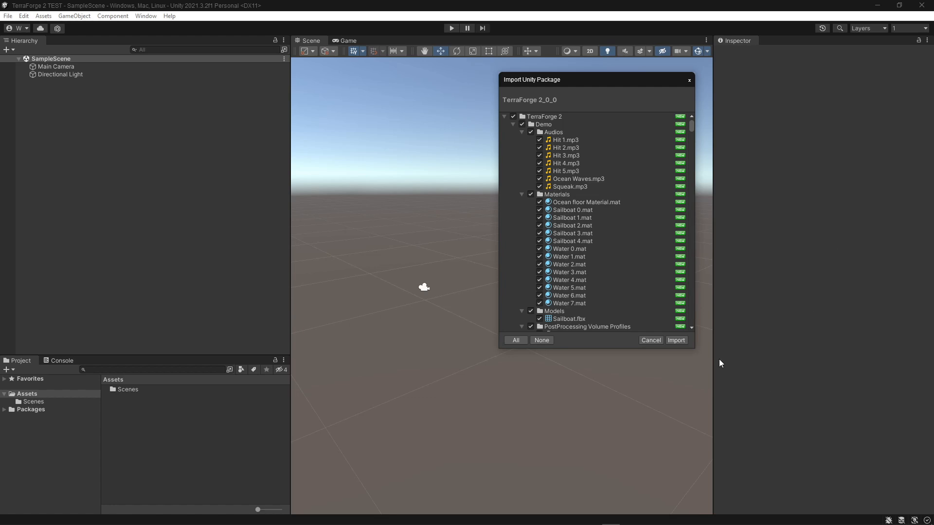
mouse_move(692, 127)
mouse_down()
mouse_move(700, 226)
mouse_move(706, 191)
mouse_move(693, 119)
mouse_up()
click(676, 340)
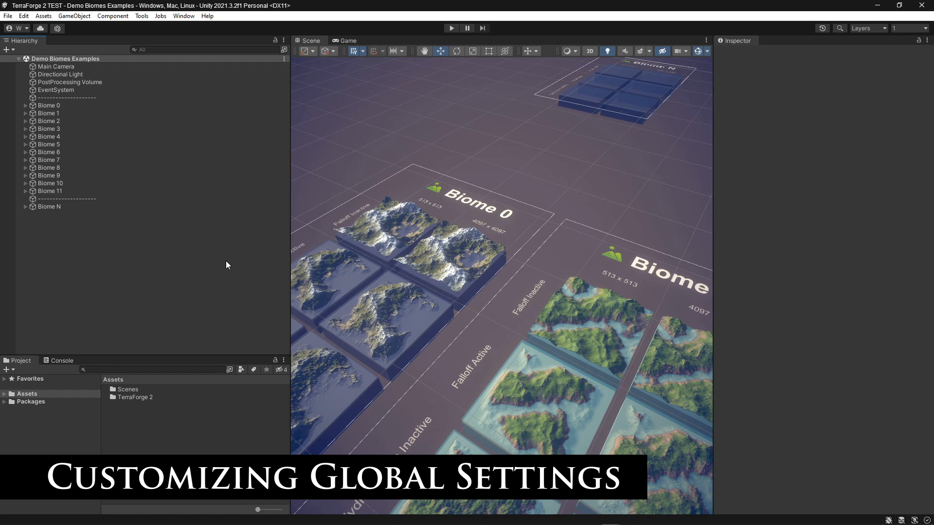
- Auto-assign the object references in the TerraForge 2 Global Settings and confirm the assignment
click(142, 15)
mouse_move(183, 30)
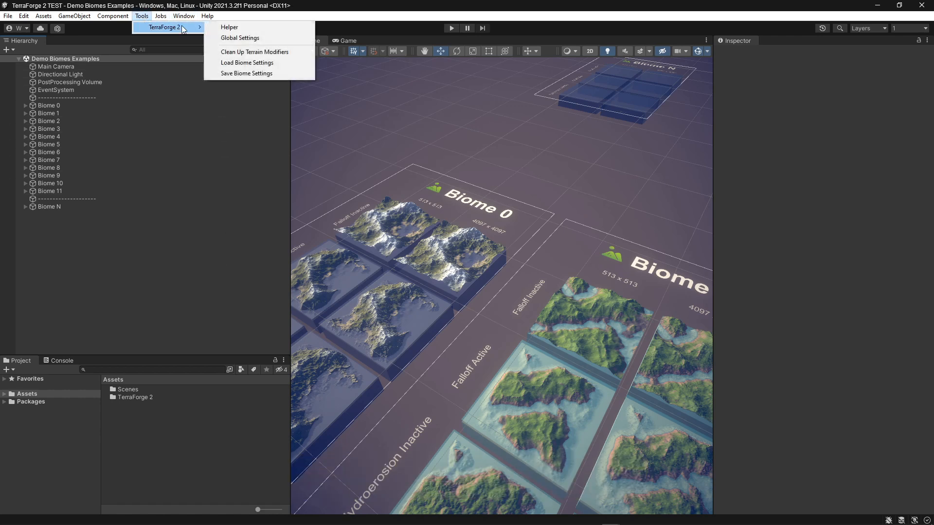
click(242, 37)
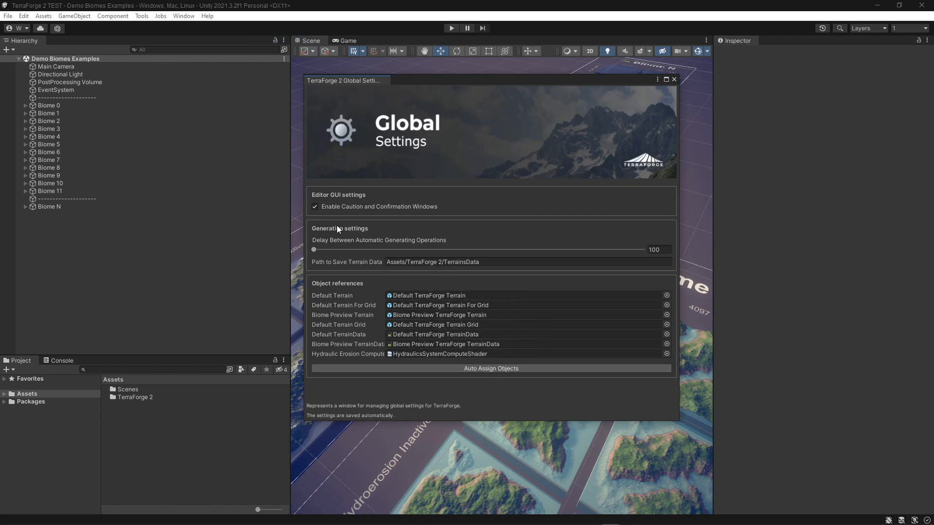
click(483, 371)
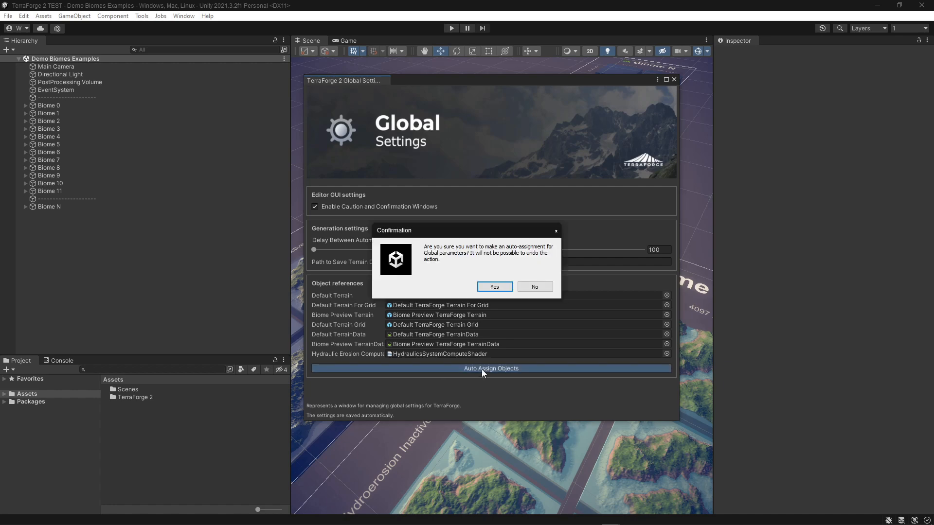
click(490, 289)
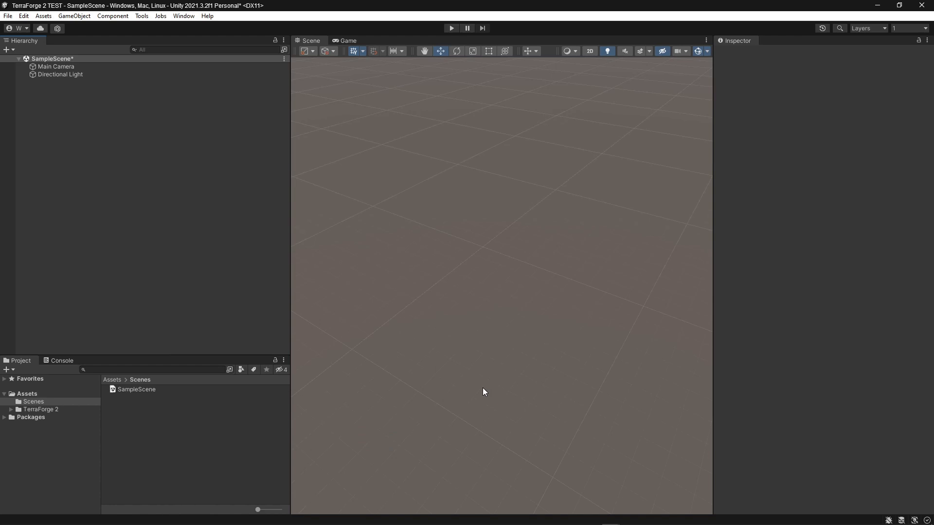
- Add a TerraForge Terrain to the sample scene and collapse its Transform, Terrain and Terrain Collider components
right_click(167, 169)
mouse_move(253, 368)
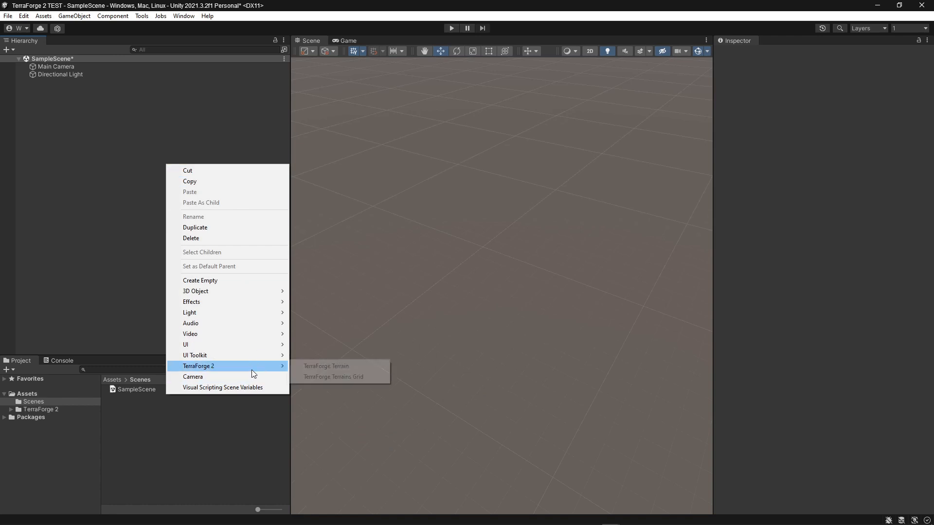
click(328, 368)
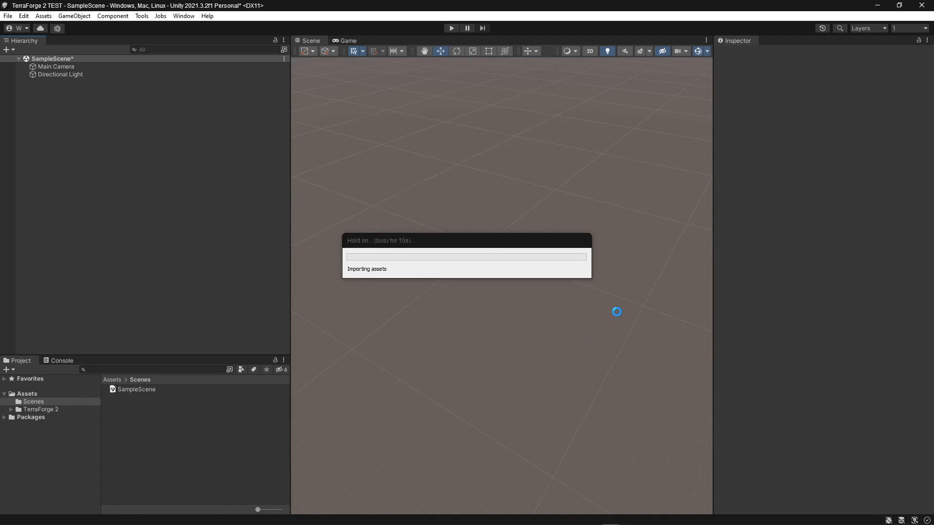
middle_drag(618, 261, 609, 253)
click(766, 124)
click(767, 135)
click(767, 79)
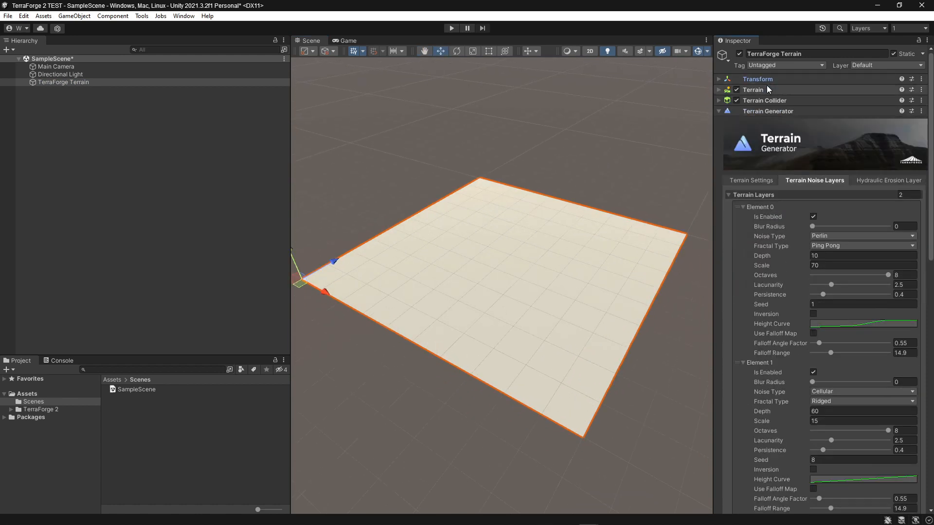
- Examine the Terrain Generator's terrain settings, noise layers and hydraulic erosion layer, collapsing noise layer Element 1
click(760, 183)
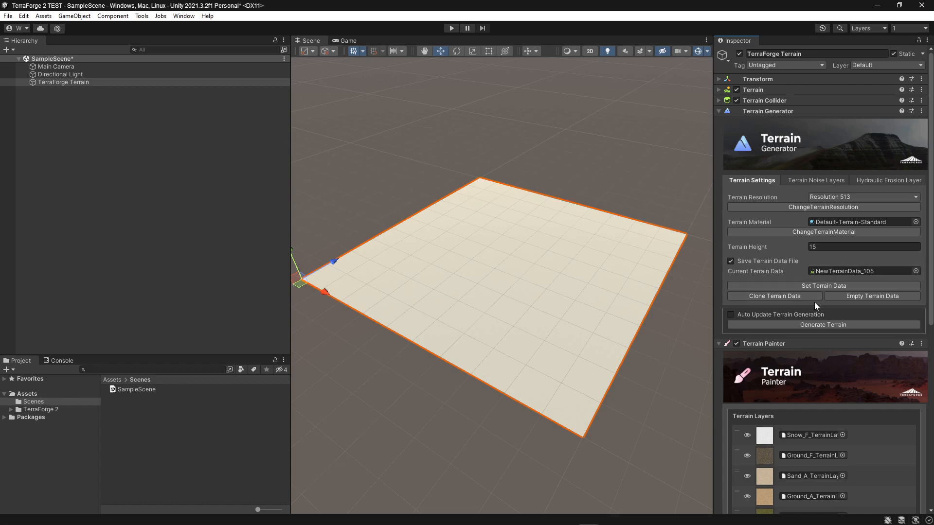
click(812, 180)
scroll(817, 258, down, 3)
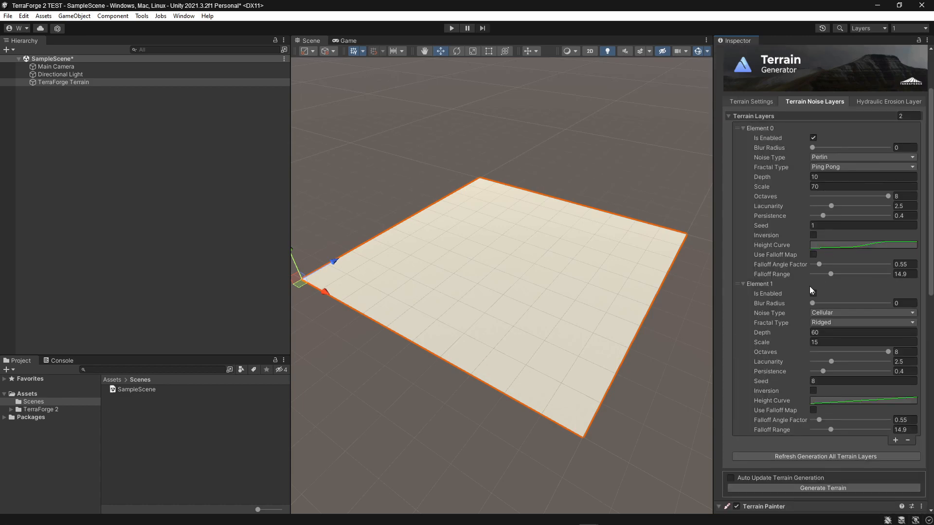
click(784, 282)
scroll(790, 269, up, 2)
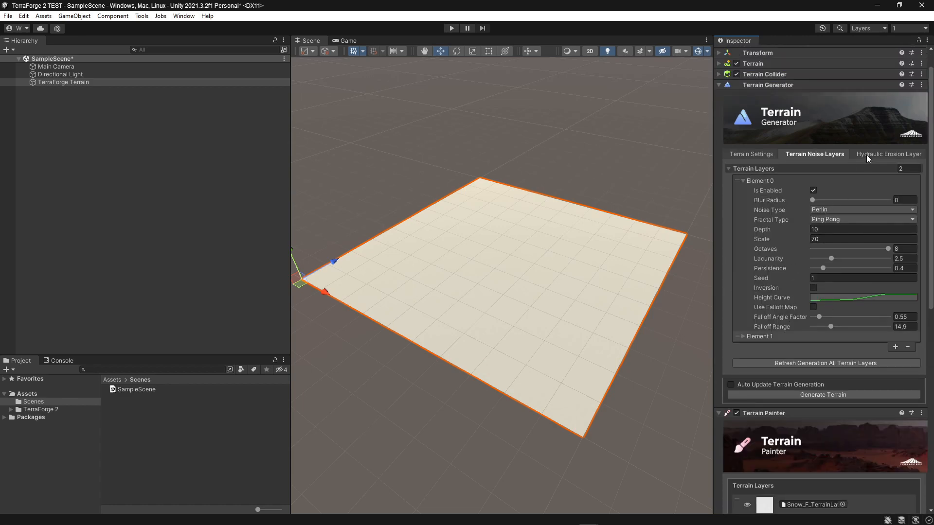
click(868, 156)
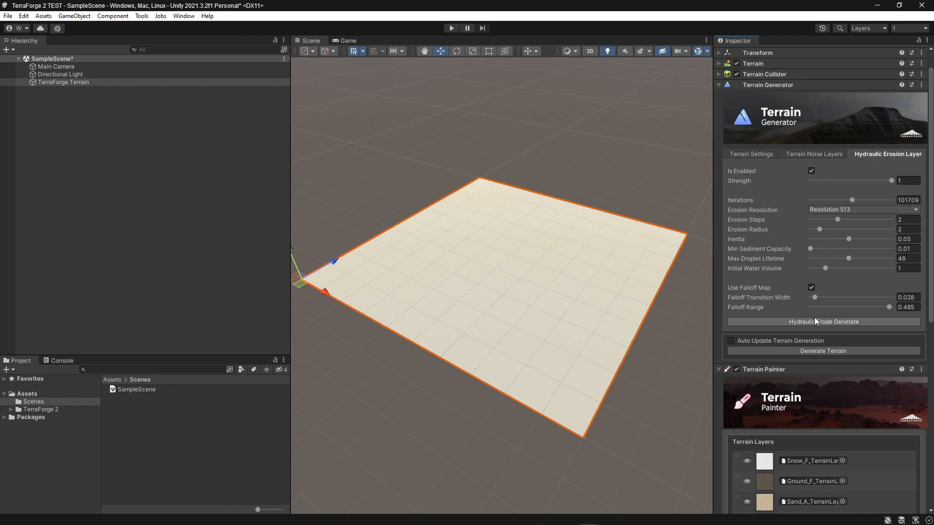
click(789, 153)
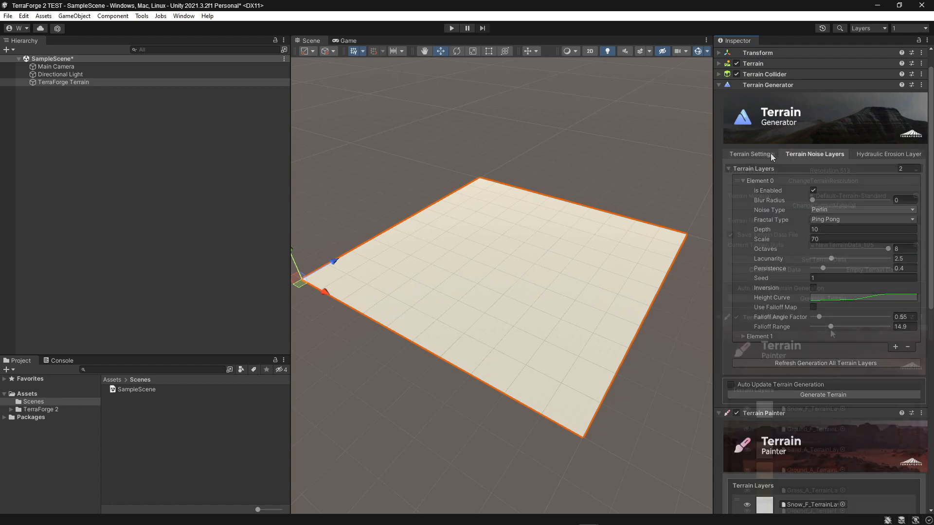
click(770, 153)
- Run the automatic assignment of terrains in the Terrain Painter component
scroll(828, 371, down, 7)
scroll(831, 387, down, 2)
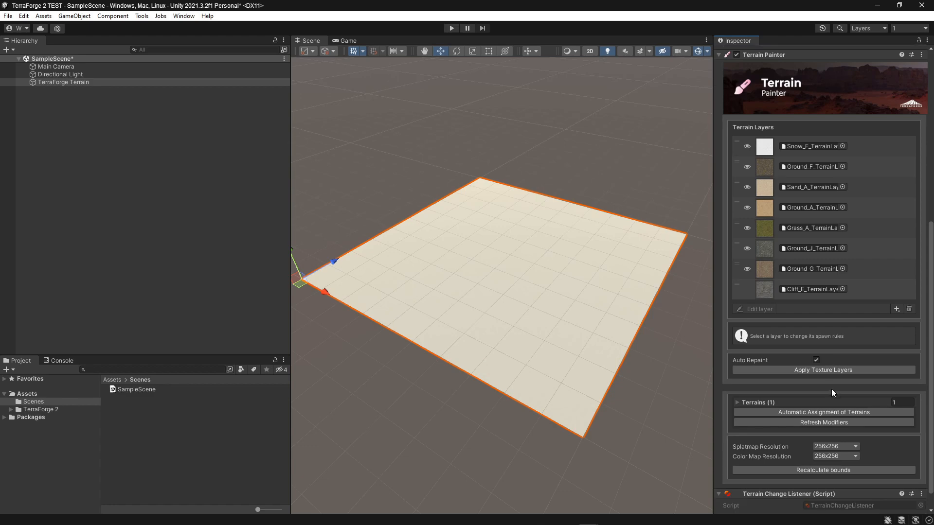
click(842, 412)
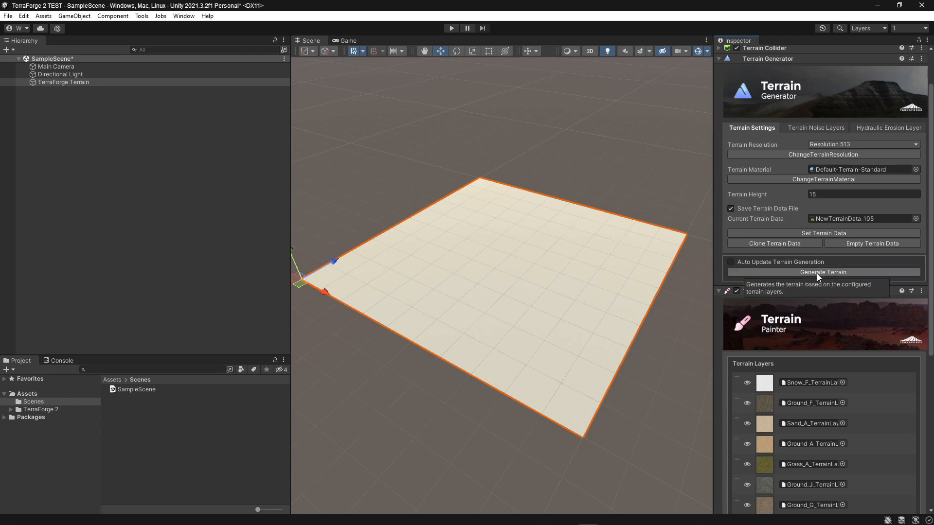
- Generate the terrain and view it in Shaded Wireframe mode
click(816, 273)
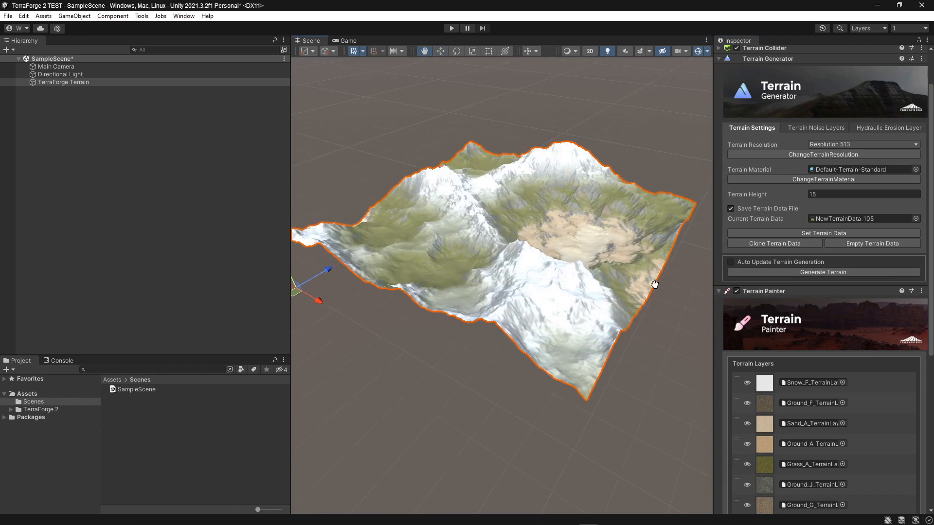
click(572, 51)
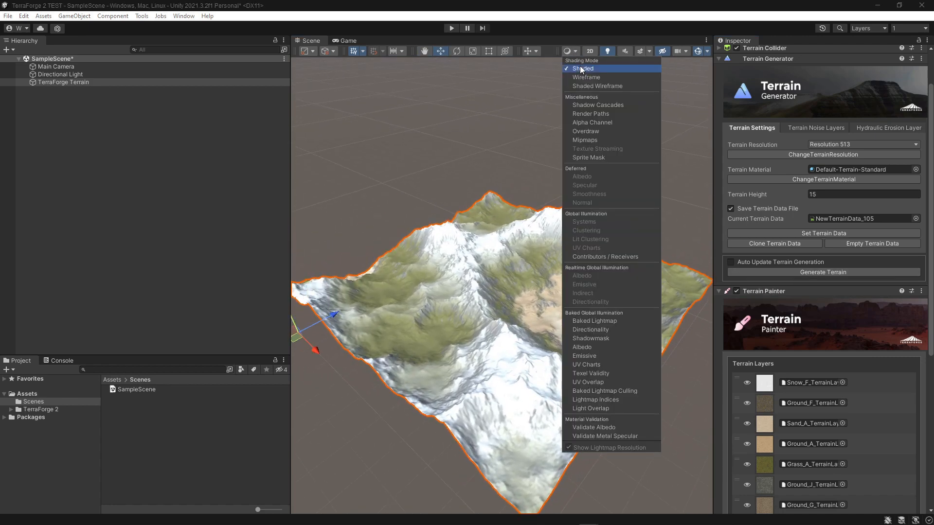
click(584, 86)
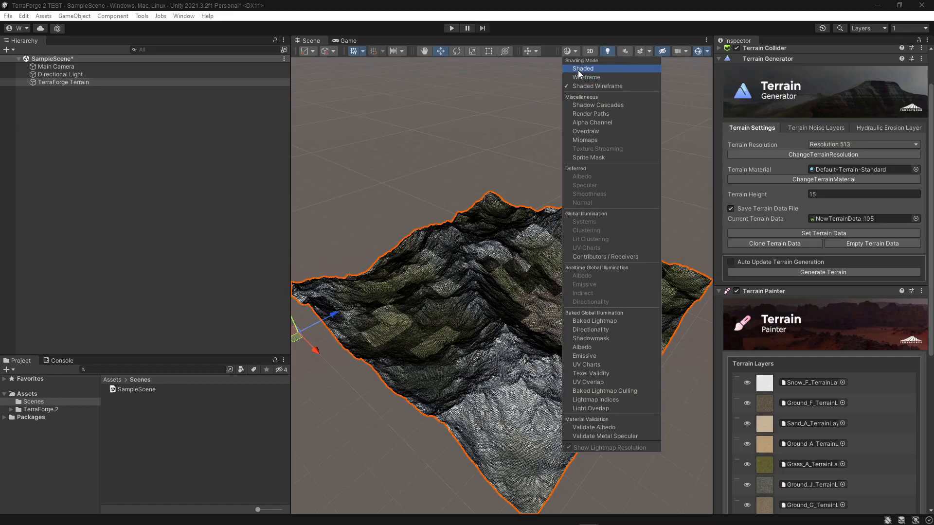
click(541, 76)
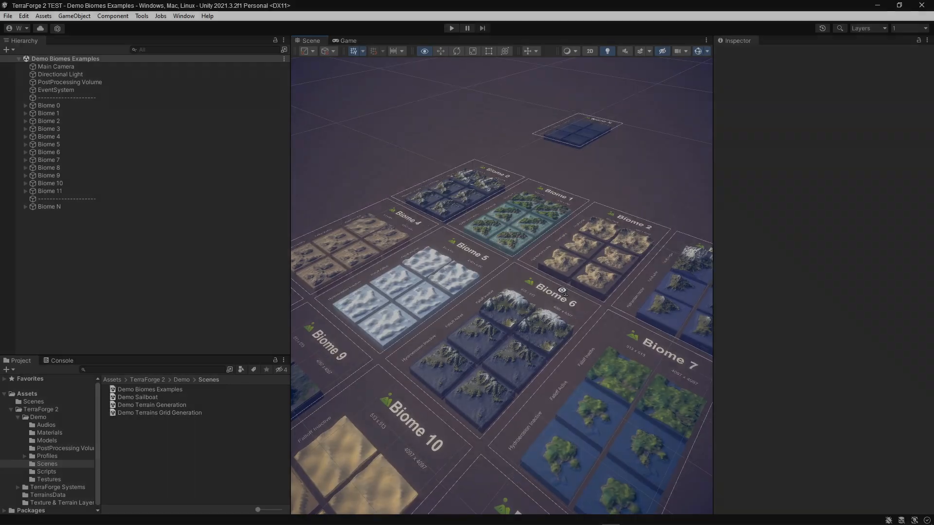
- Create a TerraForge 2 Biome Settings asset in the Assets folder, keeping the default name BiomeSettings
alt+drag(586, 286, 531, 298)
click(38, 395)
right_click(118, 415)
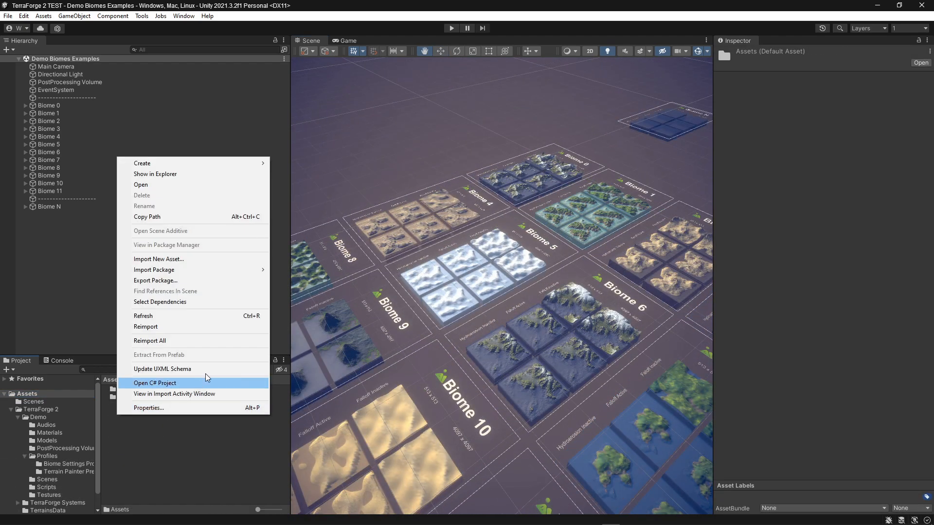
mouse_move(238, 164)
mouse_move(377, 50)
click(421, 49)
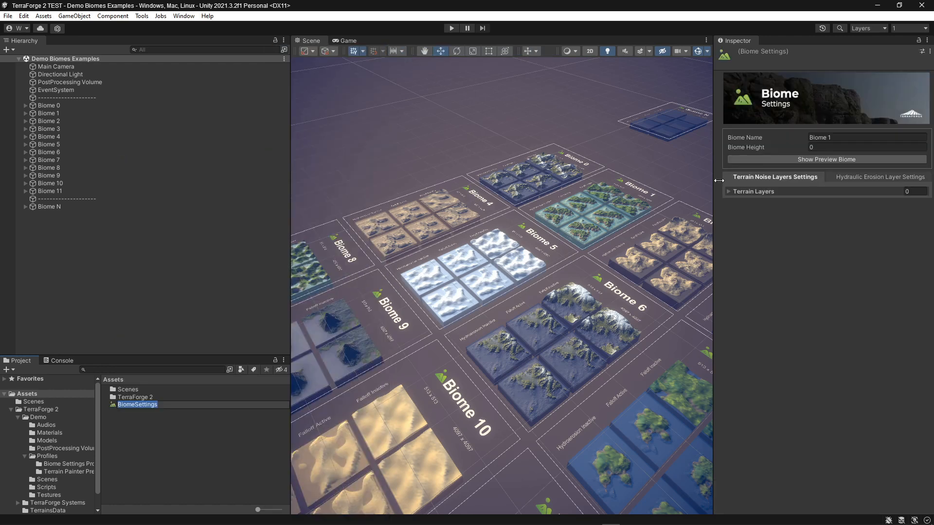
click(809, 247)
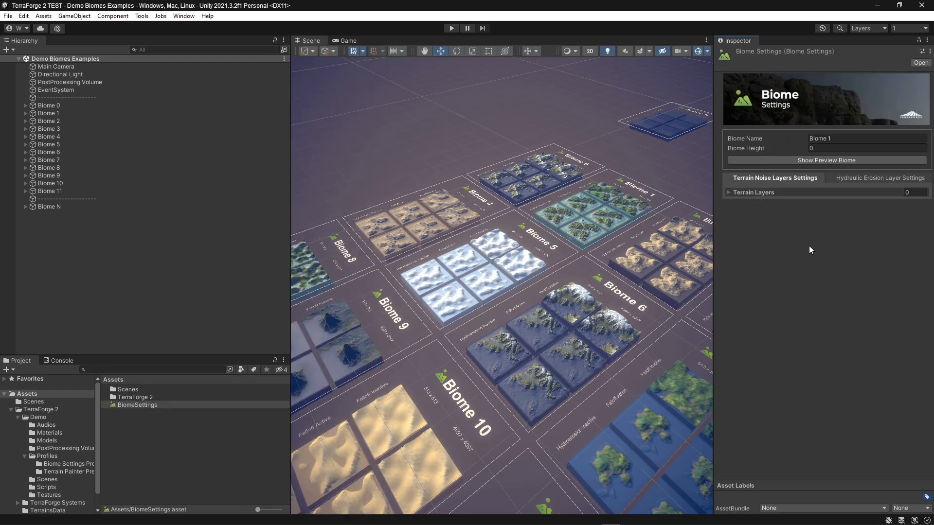
- Add one terrain noise layer to the new BiomeSettings asset and expand its parameters
click(758, 192)
click(901, 215)
click(797, 207)
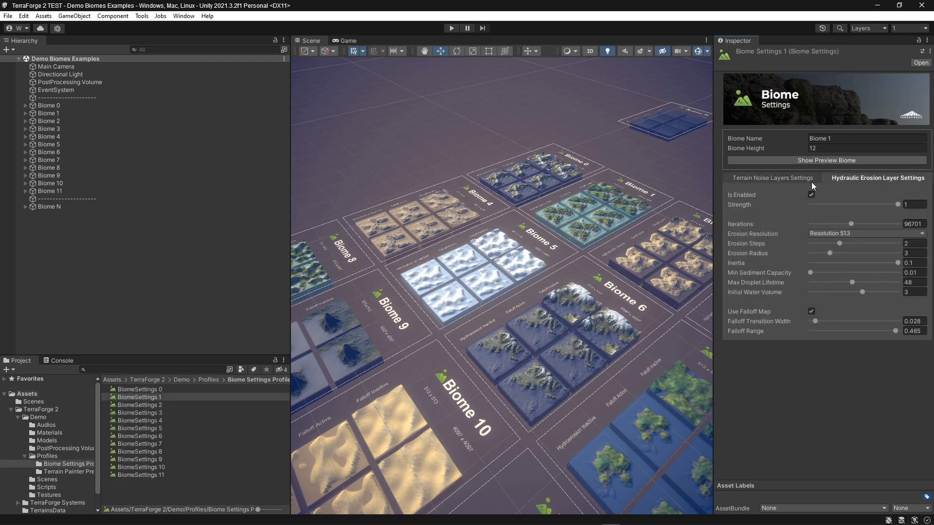
- Show the noise layer settings and preview biome of BiomeSettings 1, and open the Biome Settings Profiles folder
click(789, 178)
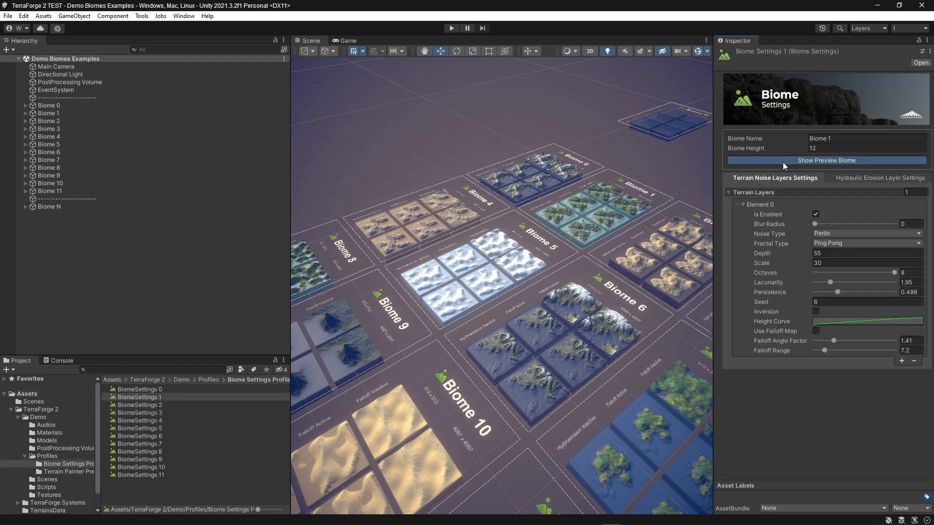
click(783, 161)
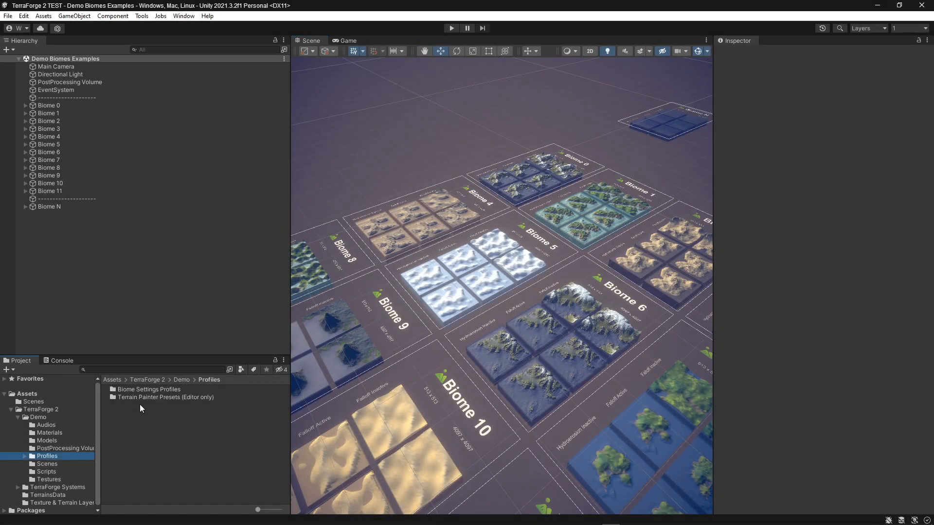
double_click(151, 389)
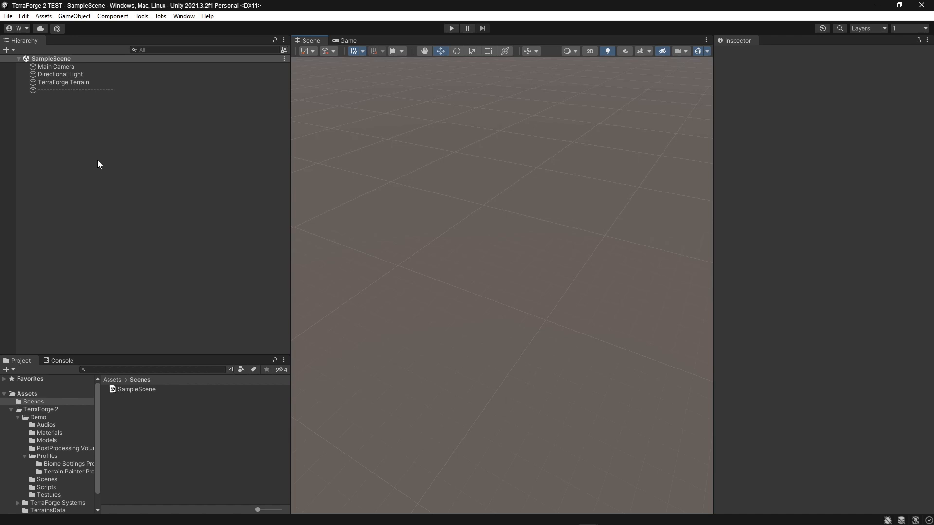
- Add a TerraForge Terrains Grid object to the scene, keeping its default name
right_click(112, 166)
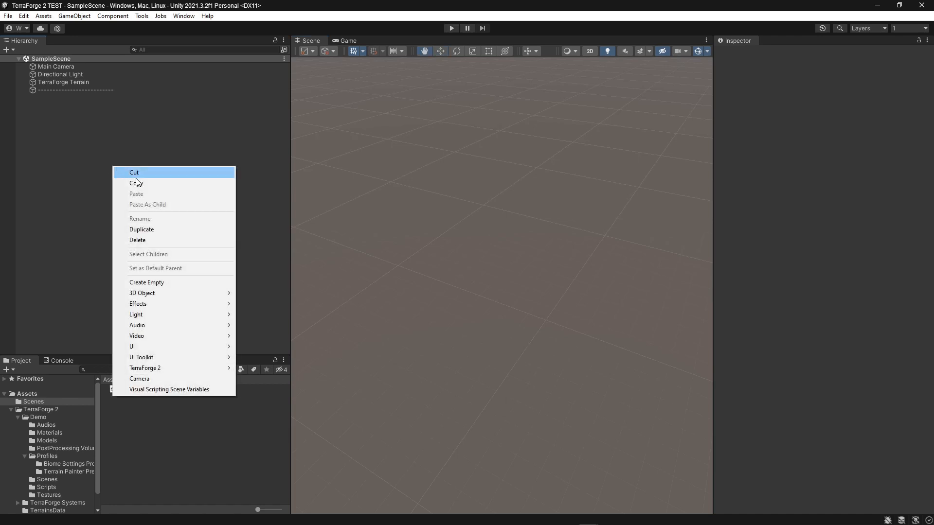
mouse_move(171, 369)
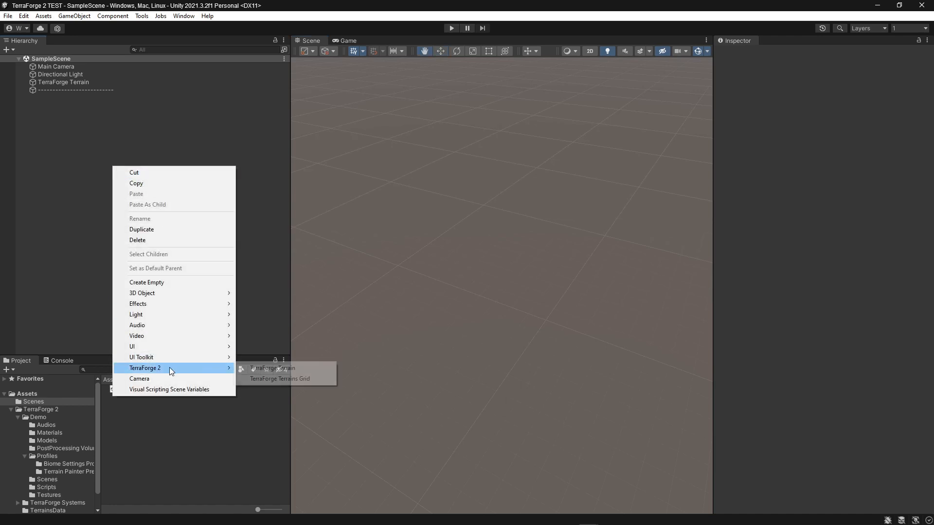
click(306, 379)
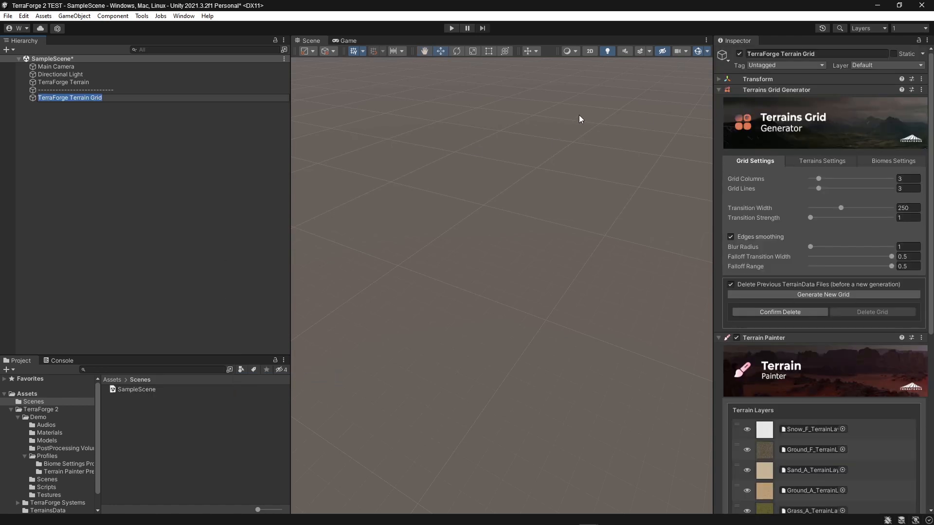
click(30, 98)
scroll(839, 189, down, 3)
scroll(840, 206, up, 3)
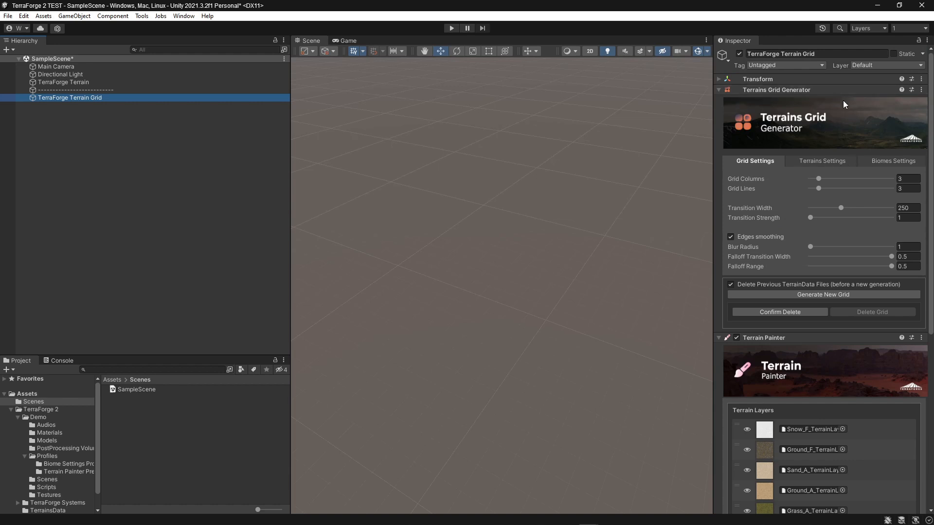
- Fill the terrain grid's biome list with BiomeSettings 0, BiomeSettings 1 and BiomeSettings 2 as its first three elements
click(874, 159)
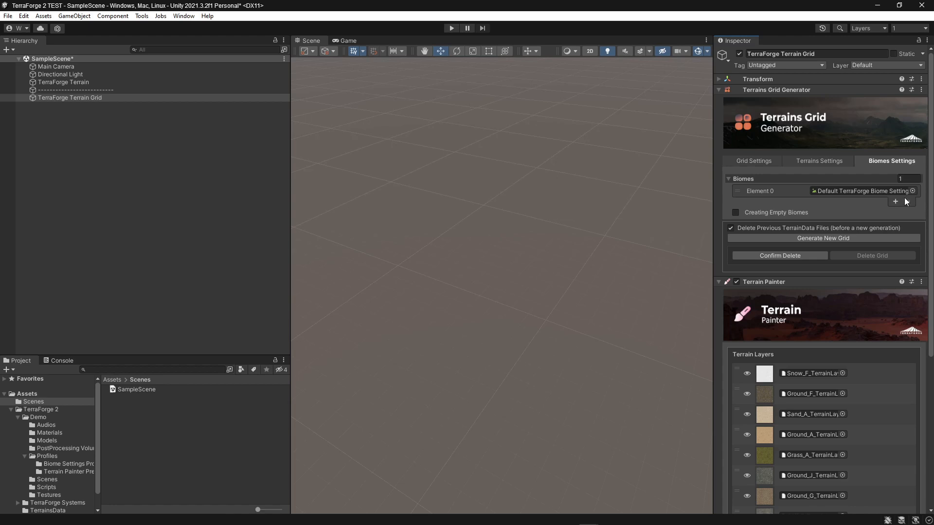
click(912, 191)
click(848, 166)
double_click(870, 173)
click(896, 201)
click(913, 200)
double_click(855, 180)
click(896, 211)
click(913, 210)
double_click(856, 188)
- Add two more elements to the grid's biome list and assign BiomeSettings 3 and BiomeSettings 4 to them
click(896, 220)
click(913, 219)
click(828, 197)
double_click(827, 196)
click(895, 230)
click(912, 229)
double_click(828, 204)
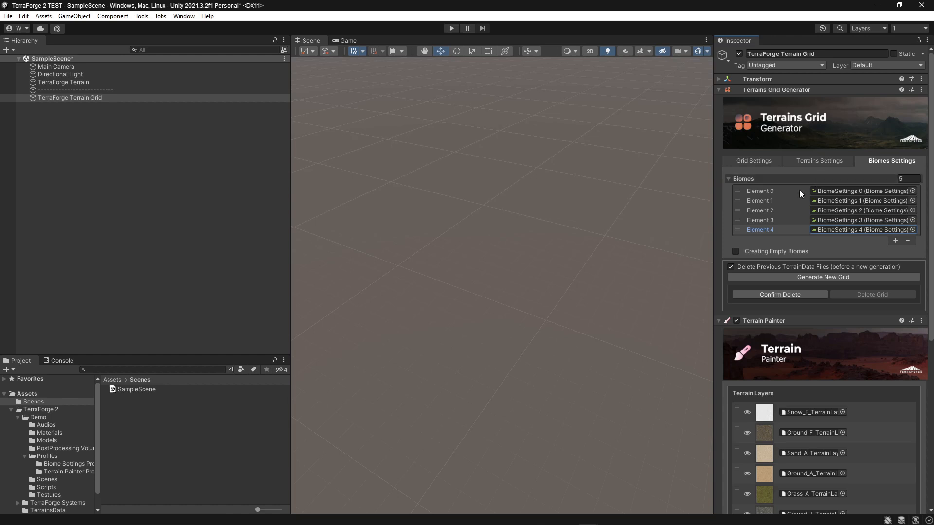
- Set both Grid Columns and Grid Lines of the terrain grid to 2
click(803, 162)
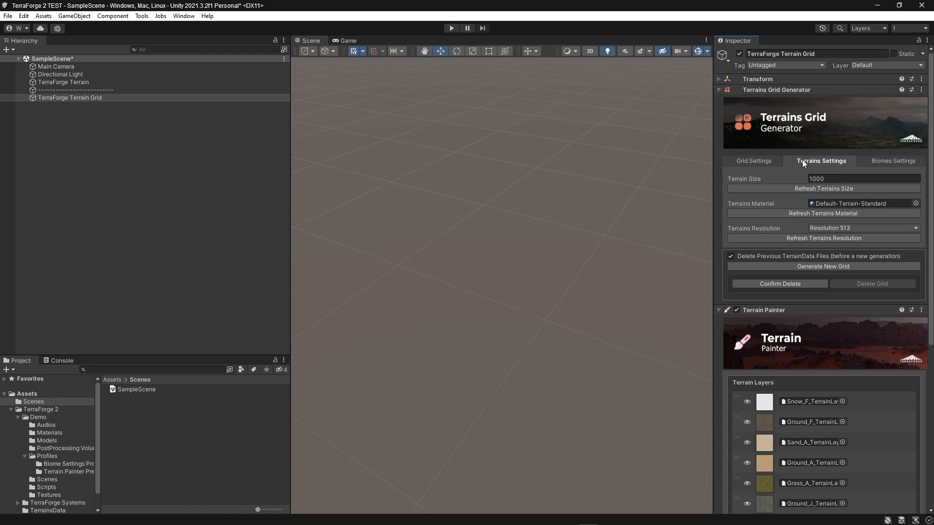
click(767, 162)
drag(819, 180, 810, 188)
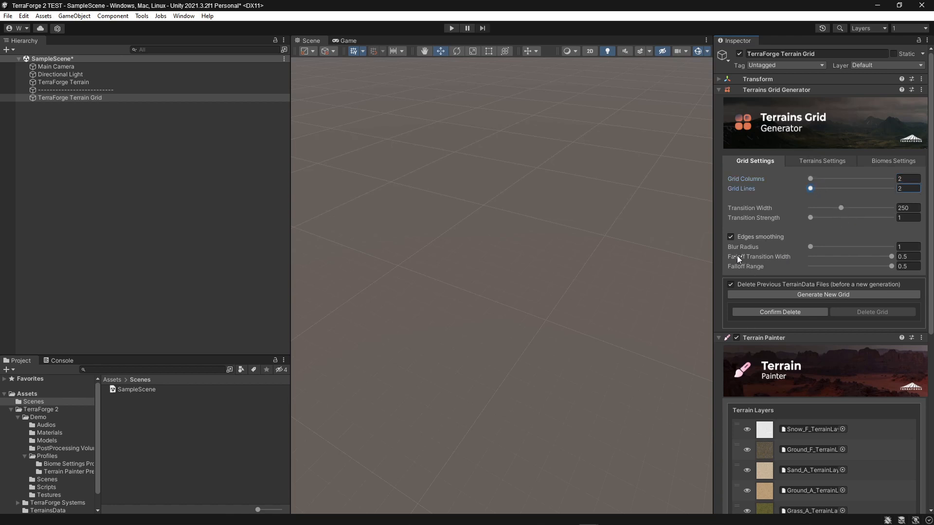
- Generate the new terrain grid and deselect it, with the whole terrain in view
click(793, 293)
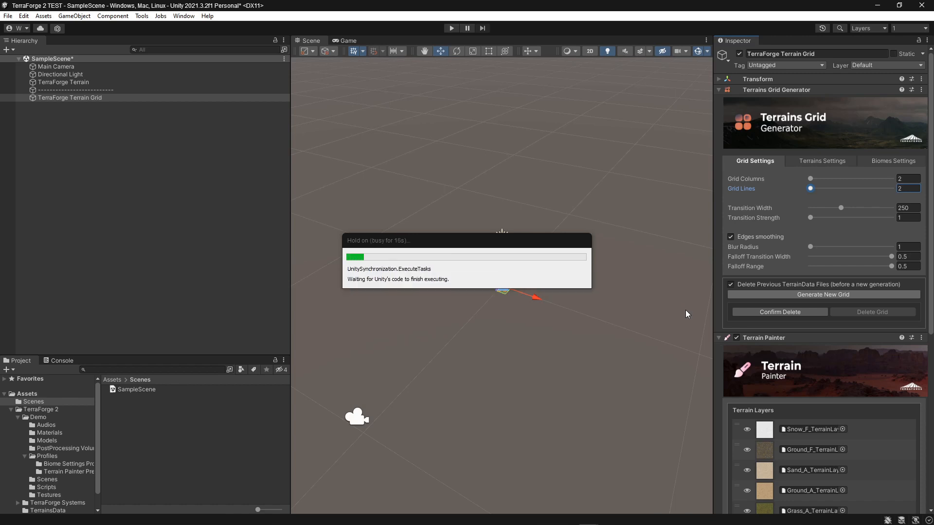
scroll(681, 223, down, 5)
middle_drag(681, 223, 534, 341)
scroll(632, 284, down, 3)
scroll(548, 313, down, 6)
click(148, 254)
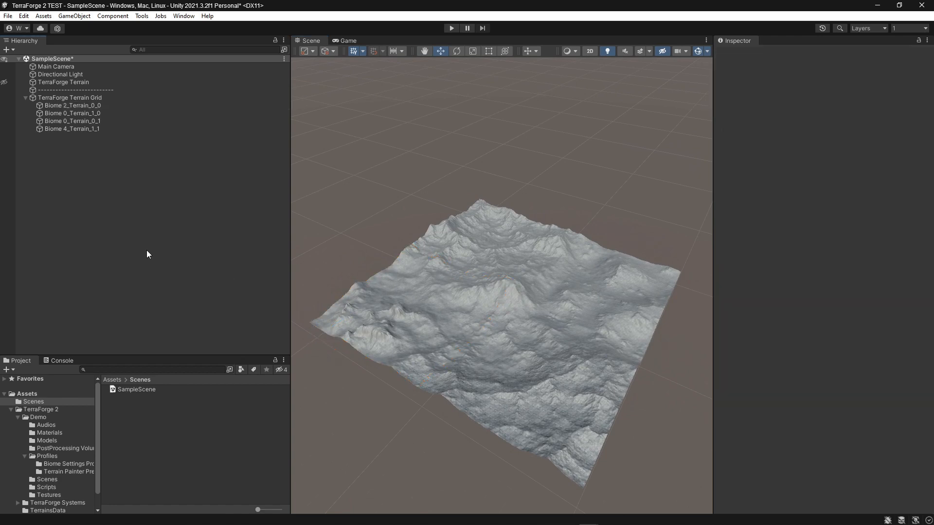
- Automatically assign the grid's terrains to the Terrain Painter of TerraForge Terrain Grid so its texture layers are painted
click(79, 97)
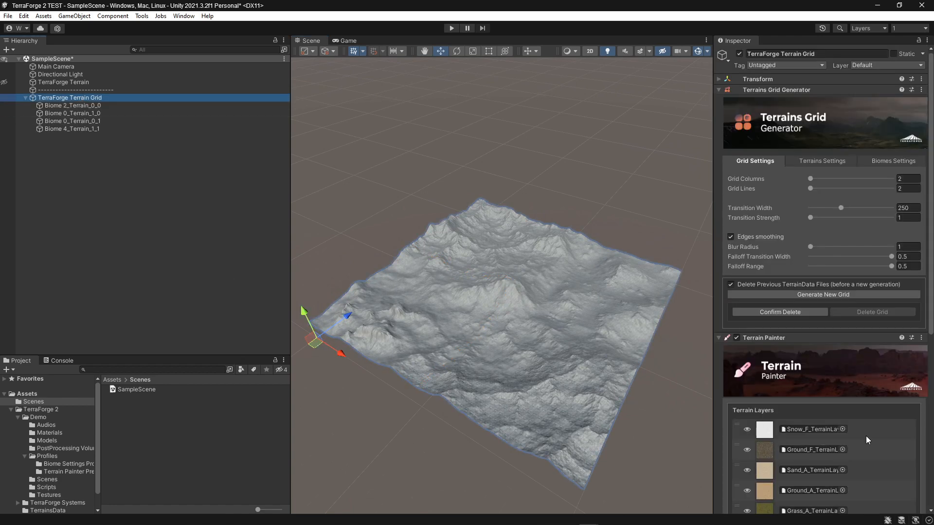
scroll(905, 358, down, 5)
scroll(905, 359, down, 3)
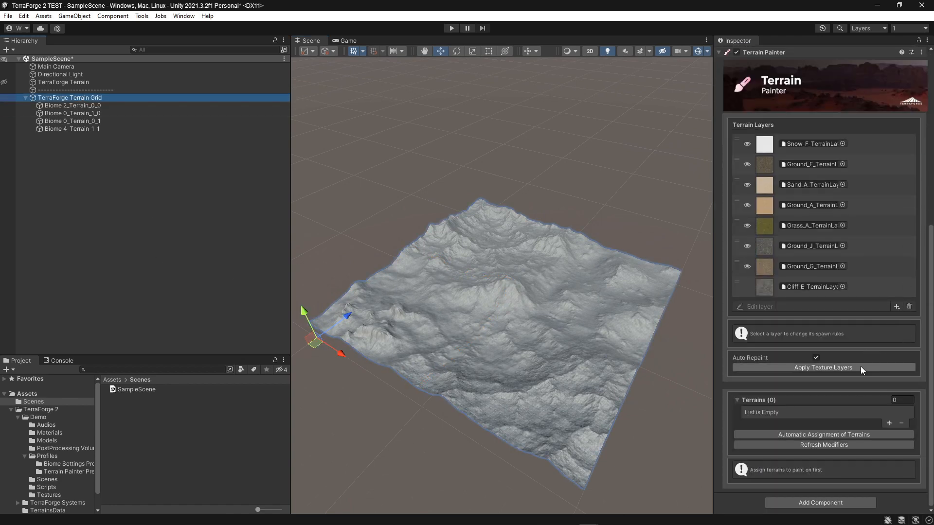
scroll(787, 434, up, 10)
scroll(787, 434, down, 9)
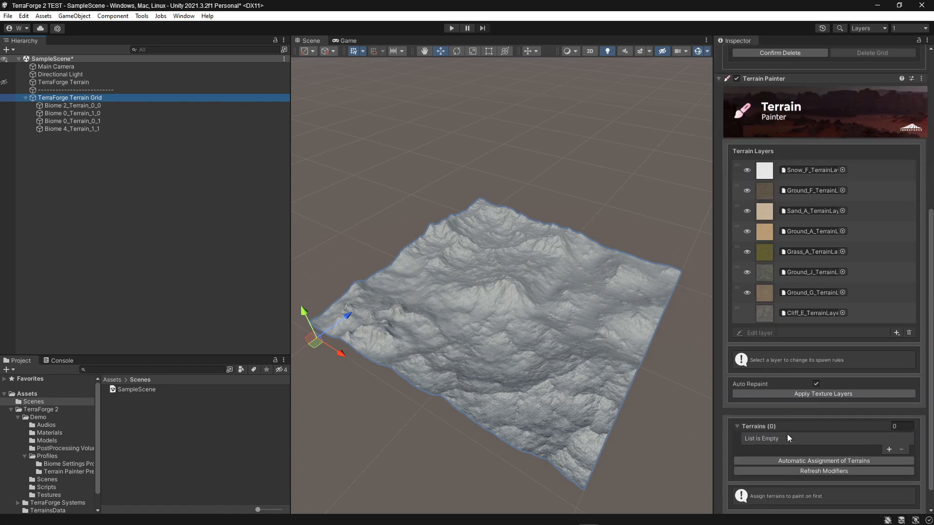
click(849, 462)
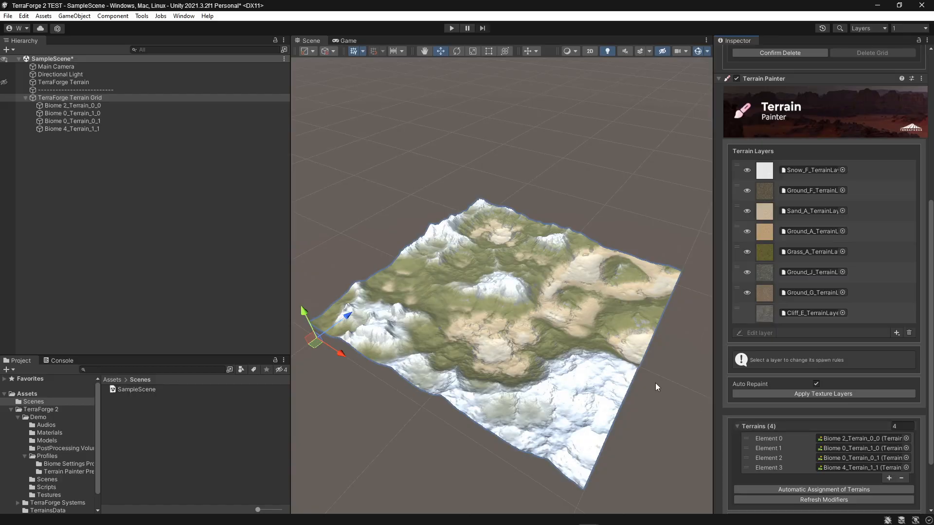